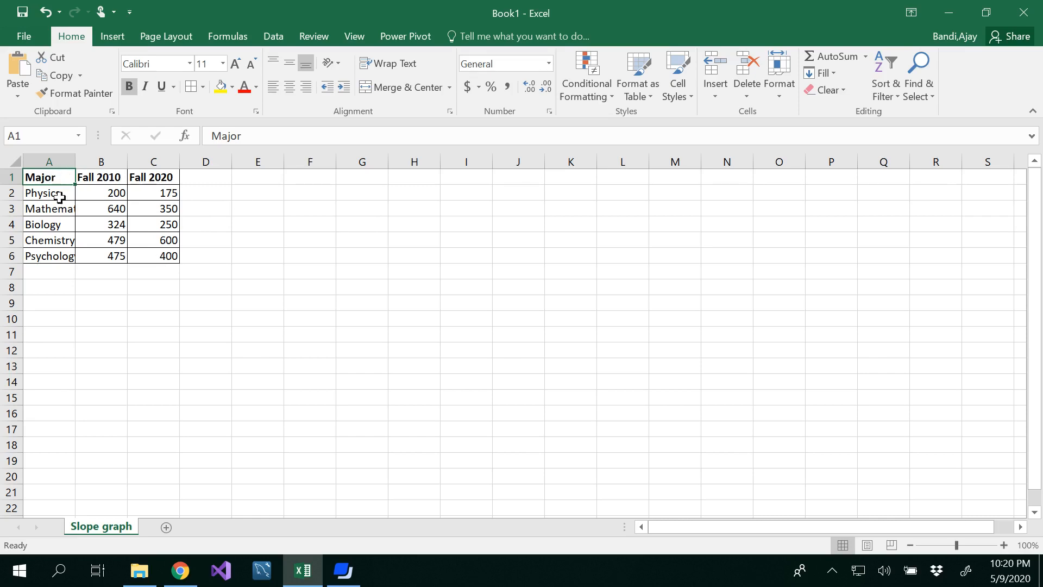
Autofit column A so the major names fit fully.
double_click(75, 160)
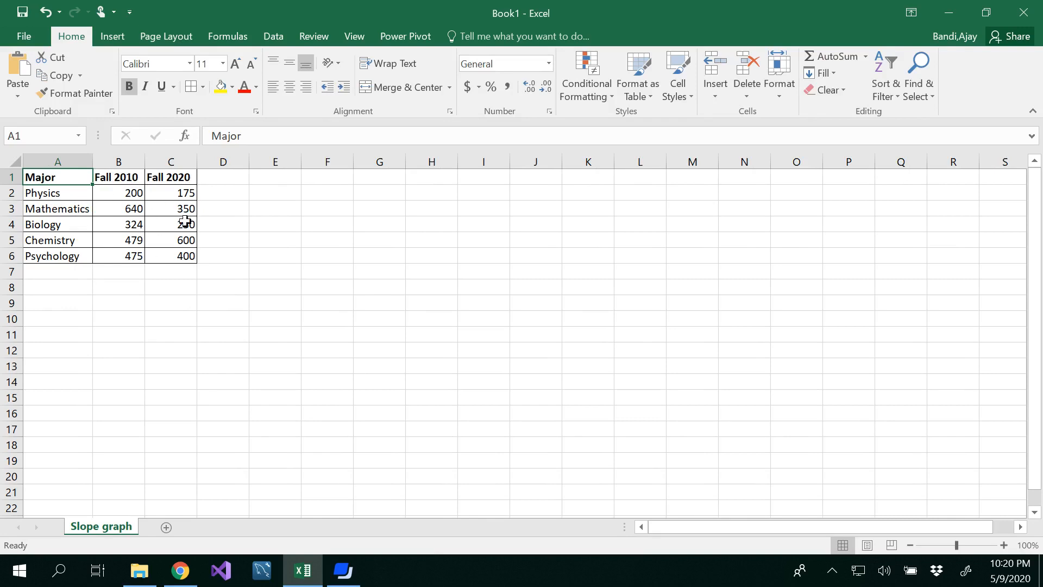
click(210, 177)
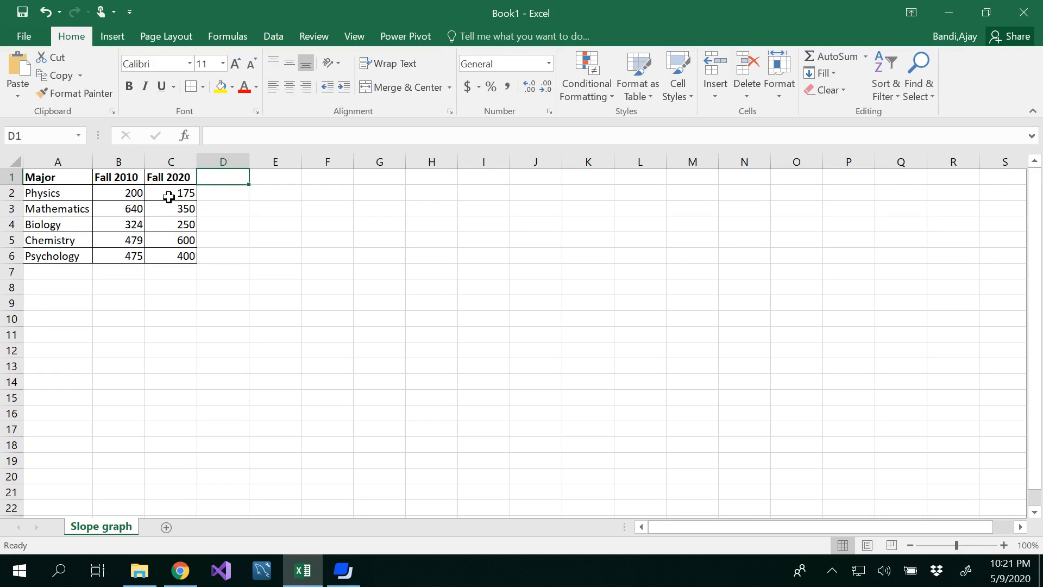
Insert a 2-D line chart with markers from the table range A1:C6.
drag(52, 178, 163, 256)
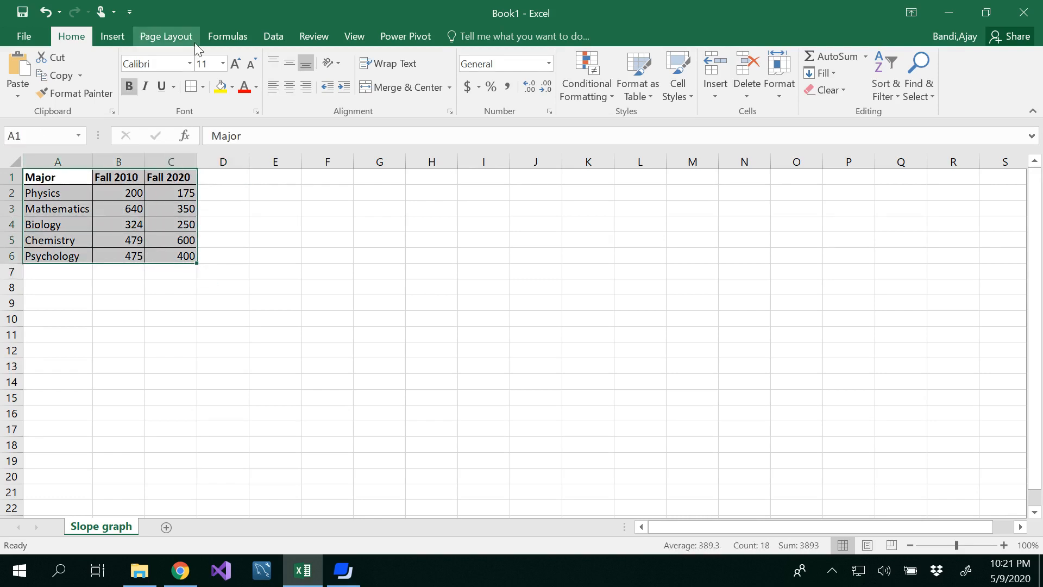
click(110, 38)
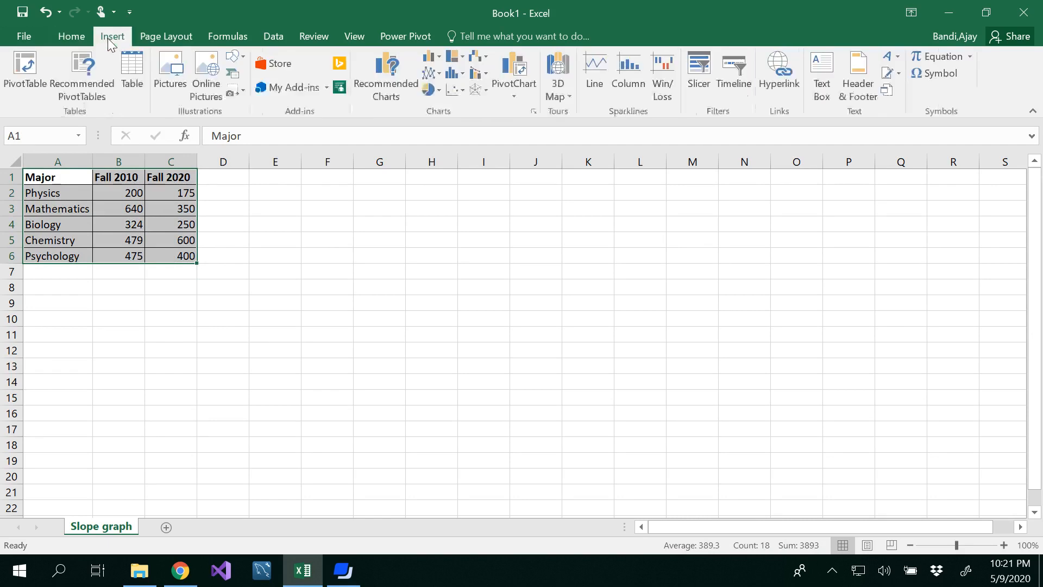
click(436, 74)
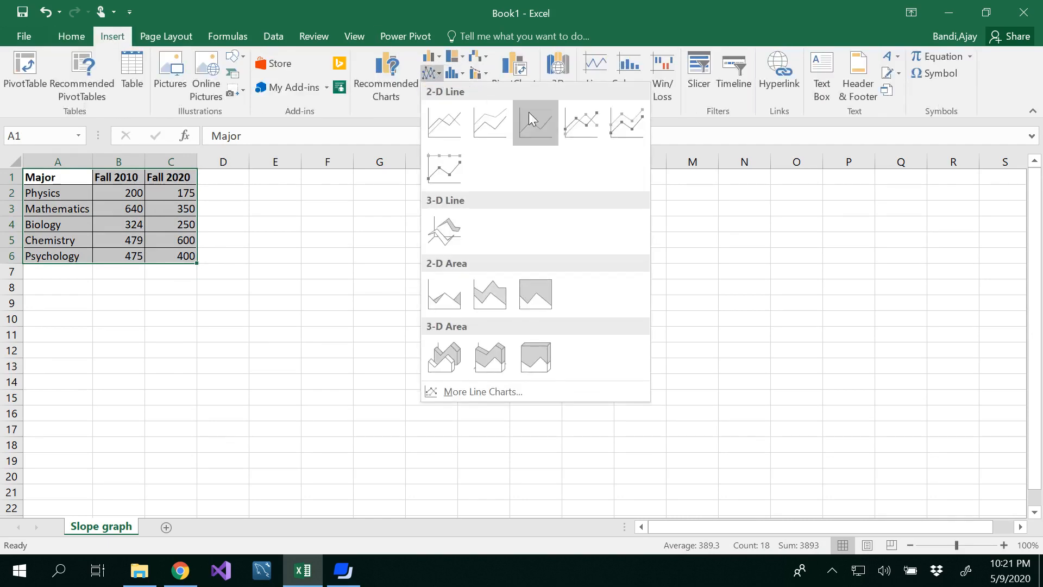
click(581, 127)
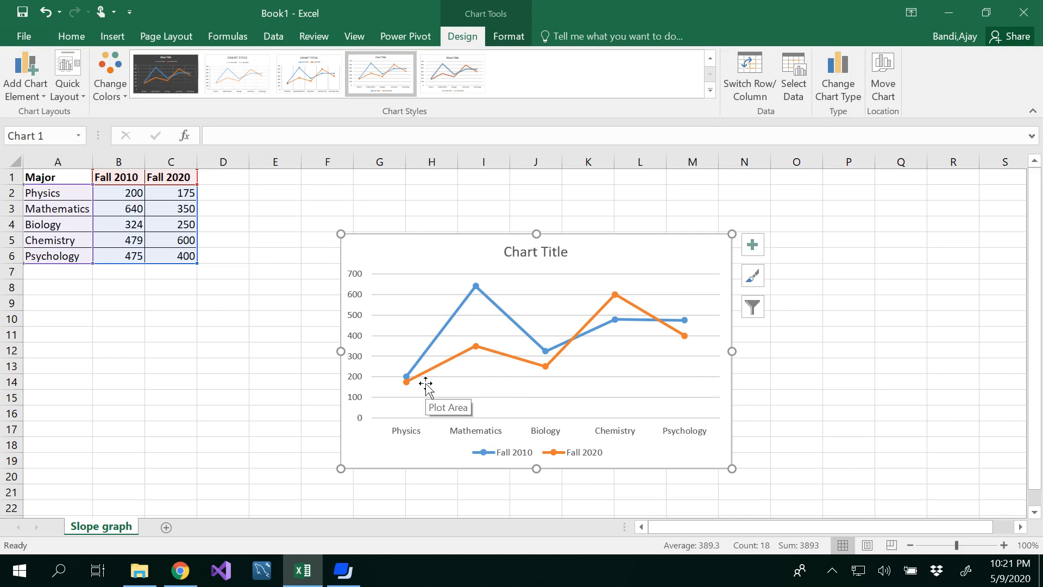
Switch the chart's rows and columns so the years form the horizontal axis, and move the chart slightly up-left.
click(758, 88)
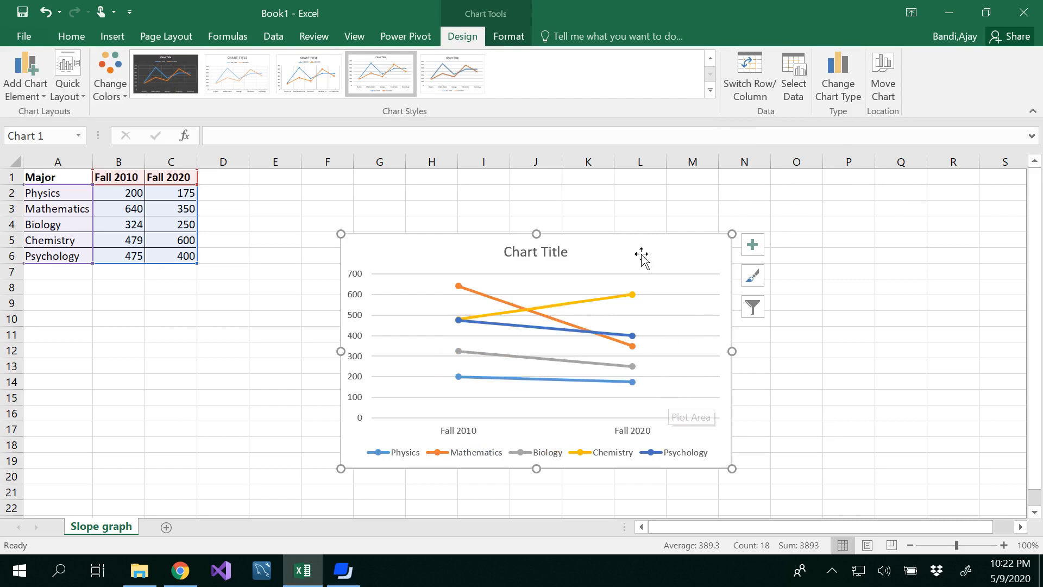
drag(629, 240, 587, 216)
Replace the chart title with "Slope graph".
triple_click(487, 234)
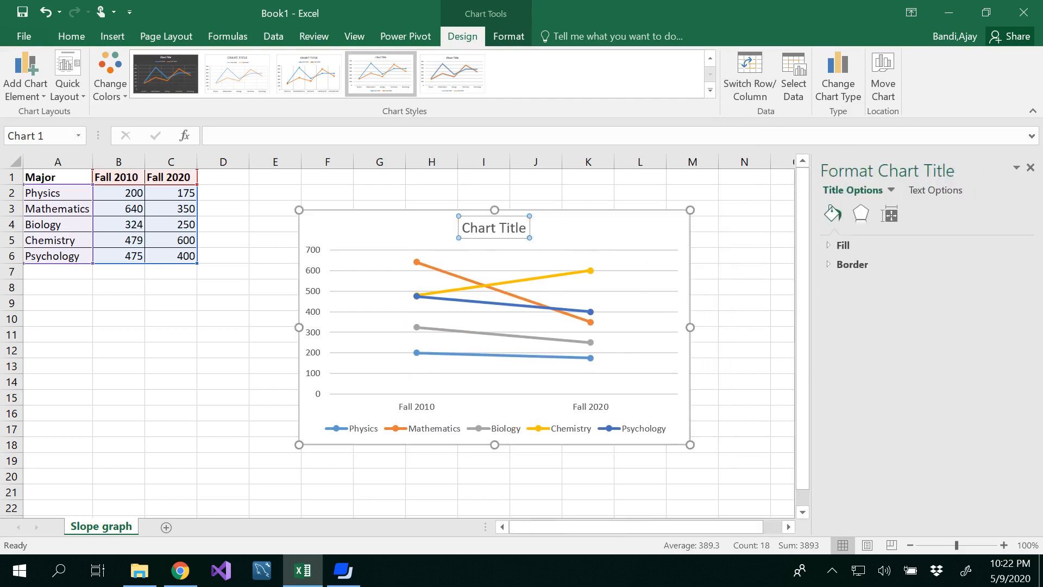
text(Slo)
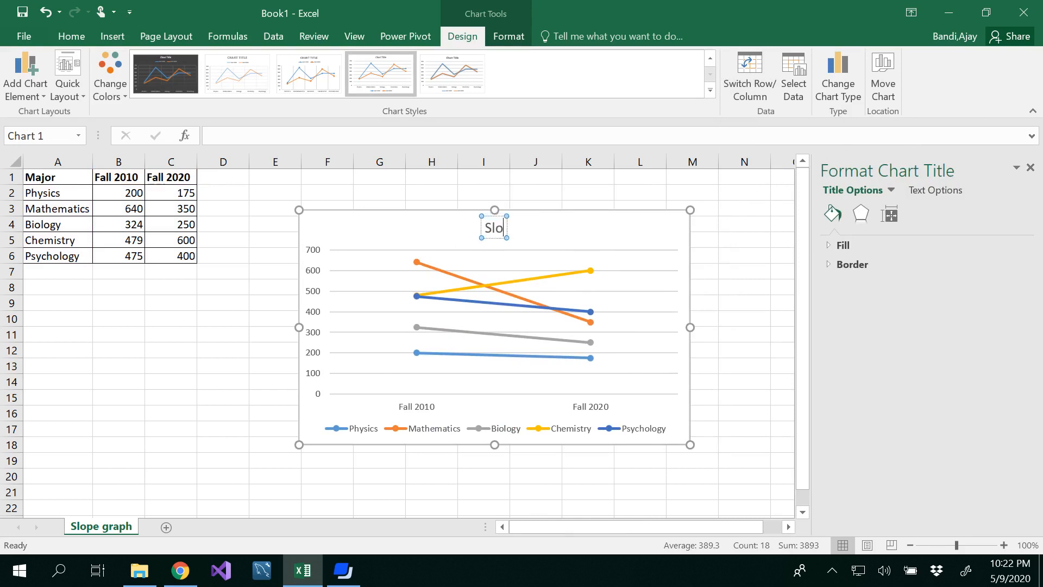
text(pe graph)
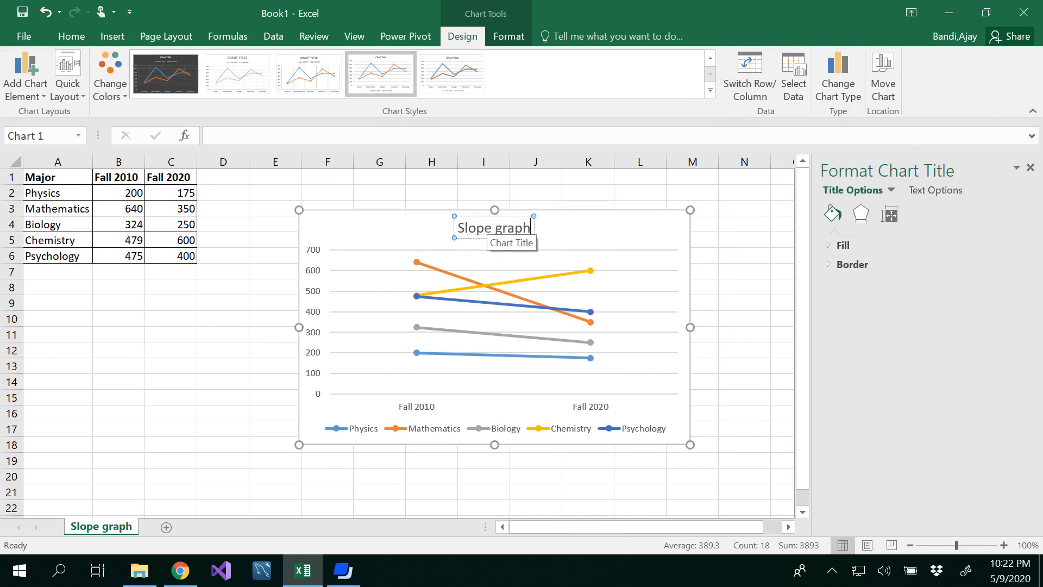
click(727, 269)
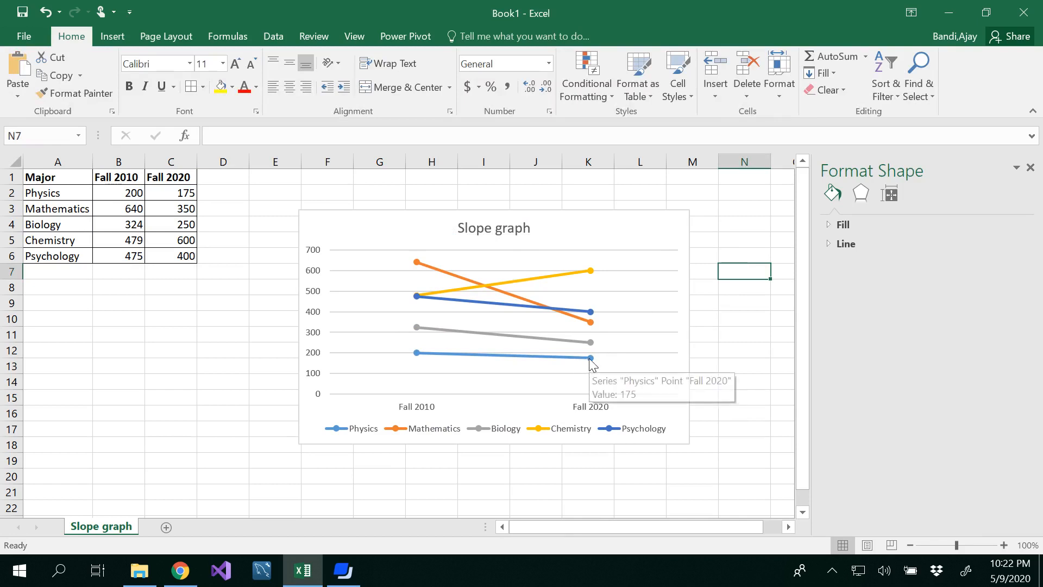
Remove the gridlines from the chart.
click(652, 227)
click(718, 219)
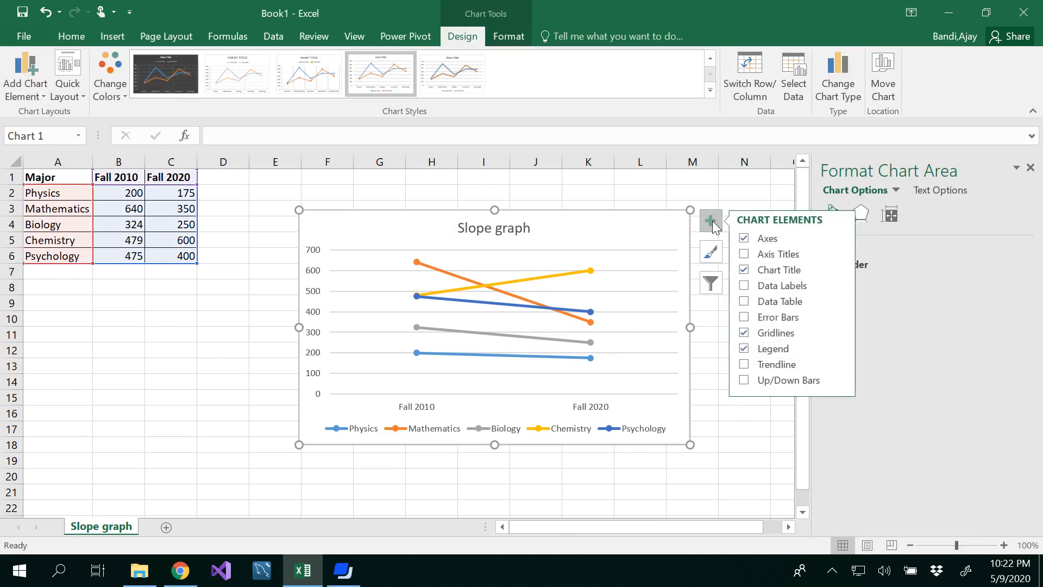
click(776, 334)
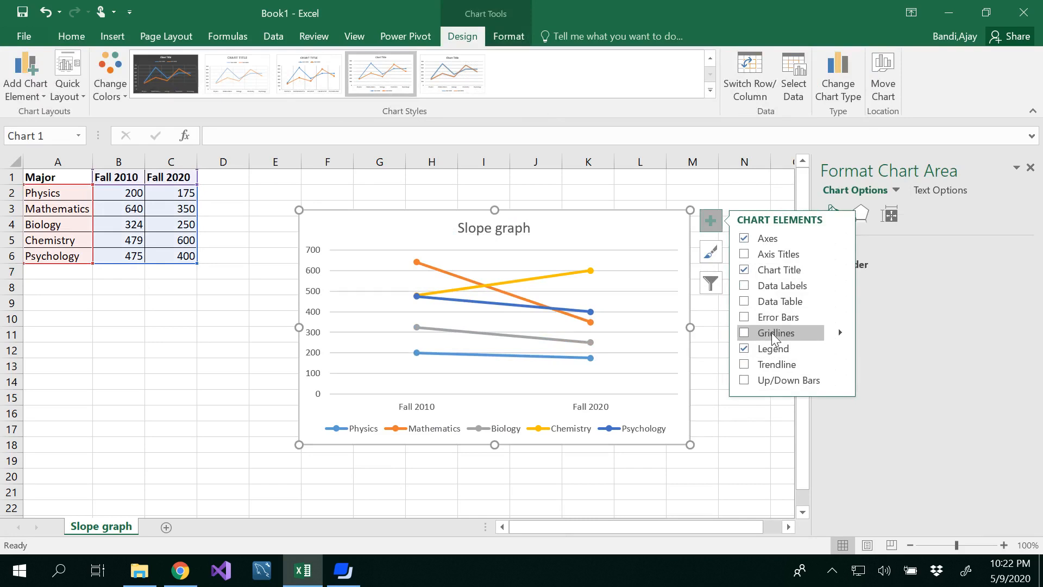
click(720, 427)
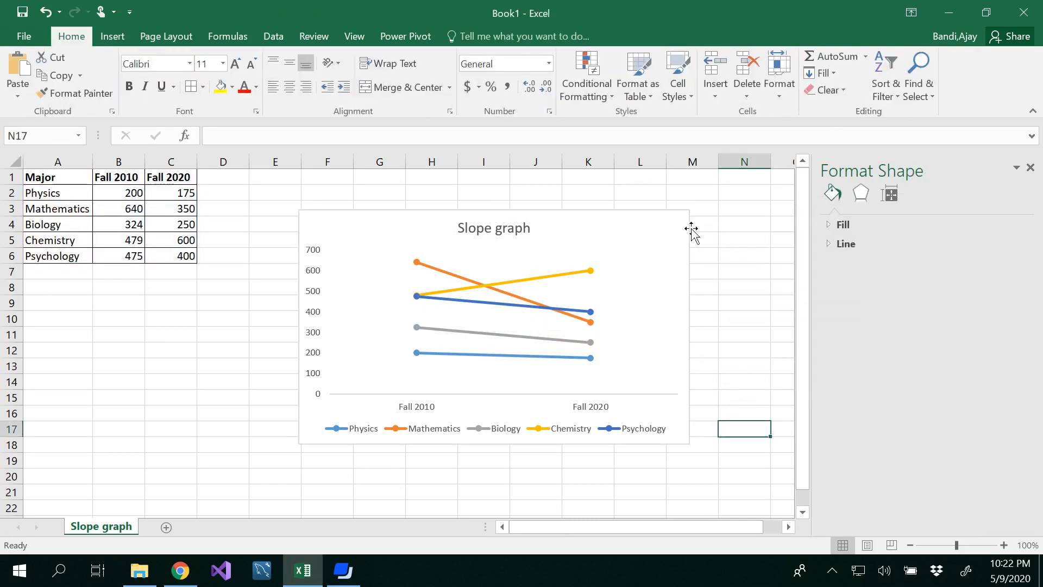
Add data labels to the chart series, positioned below the points.
click(672, 241)
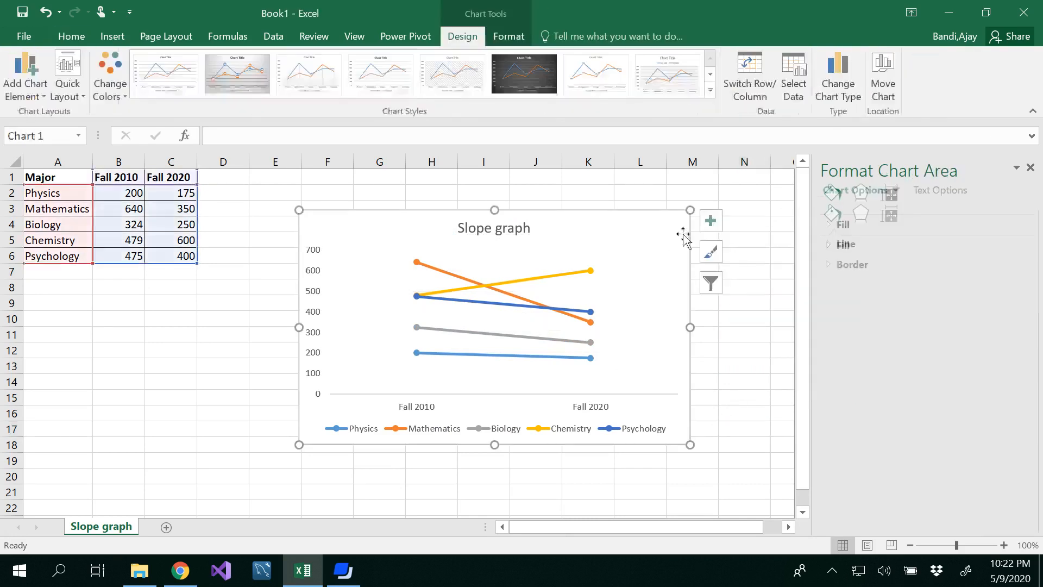
click(712, 223)
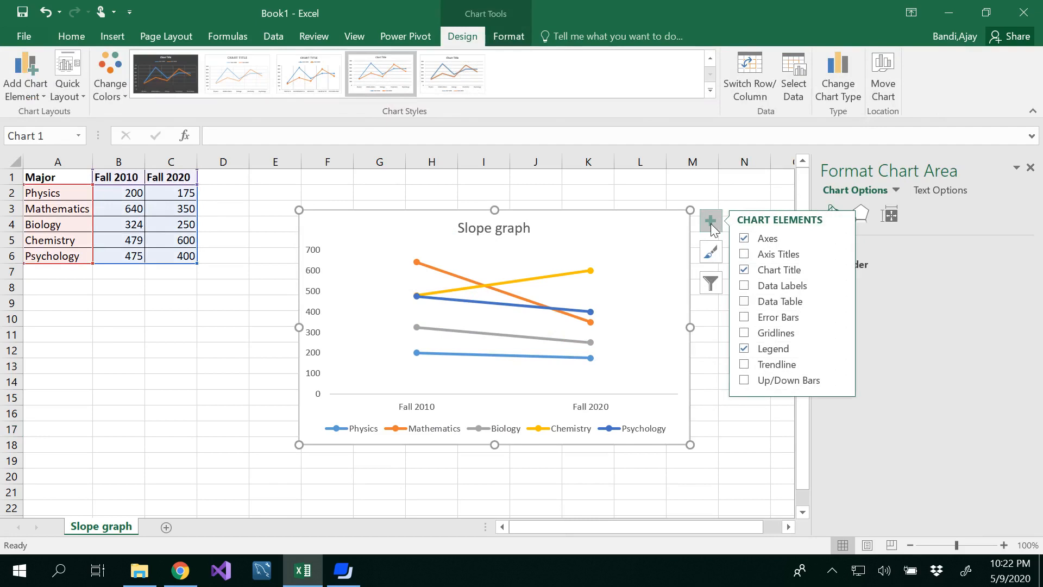
click(745, 285)
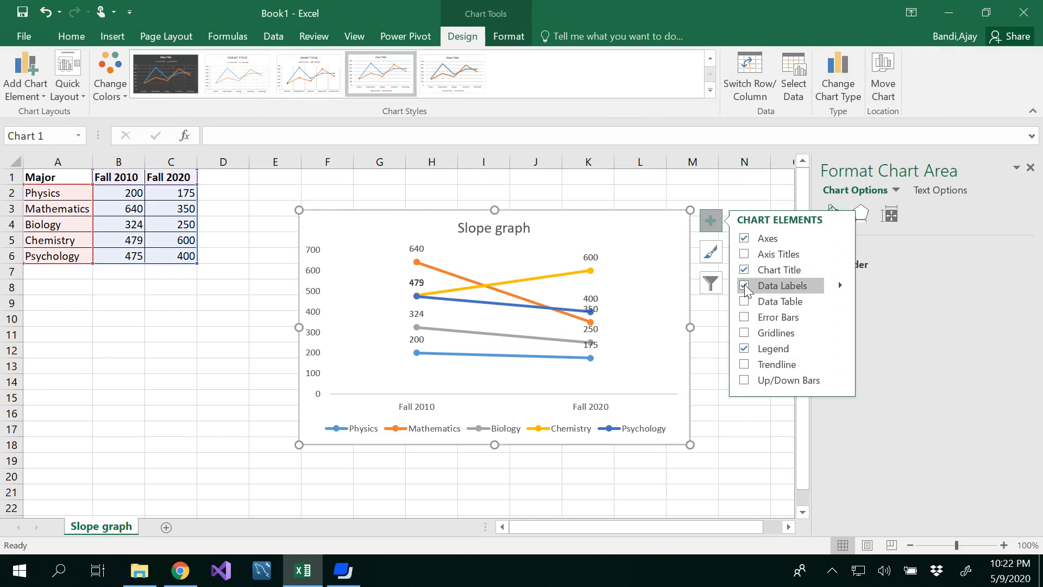
mouse_move(840, 287)
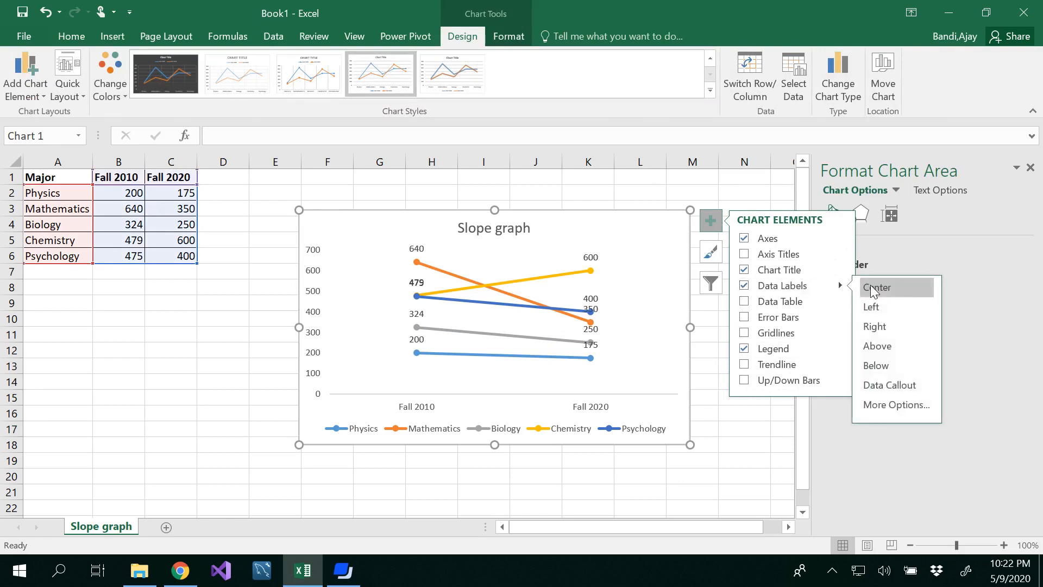
click(880, 368)
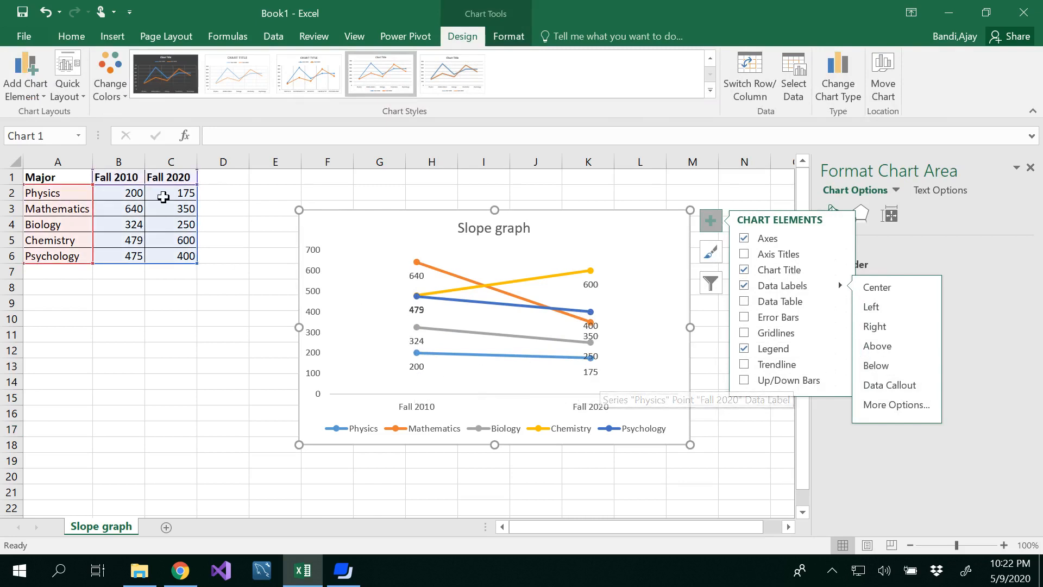
Include the series name in the Physics data labels.
click(882, 406)
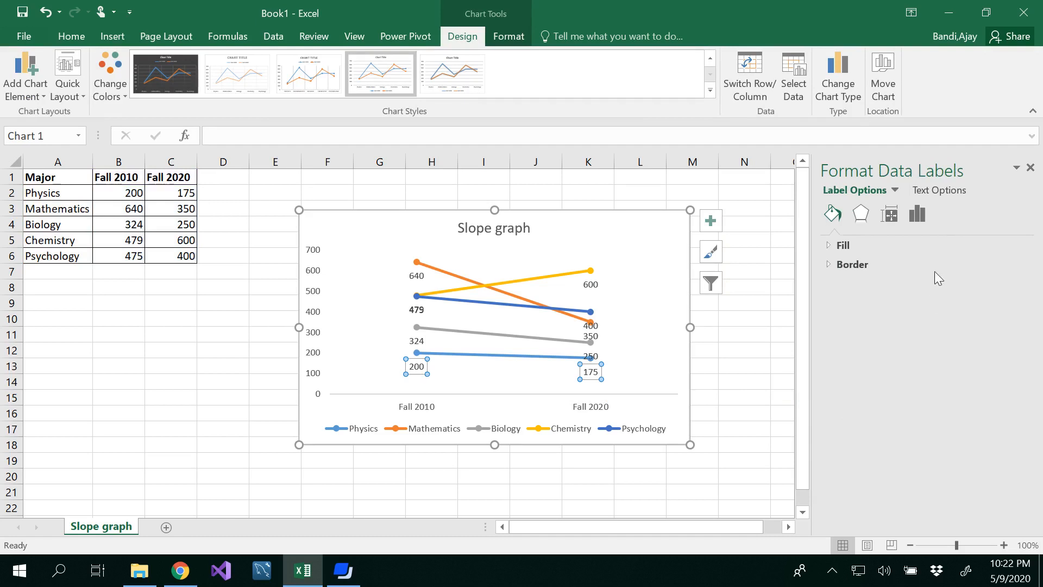
click(920, 218)
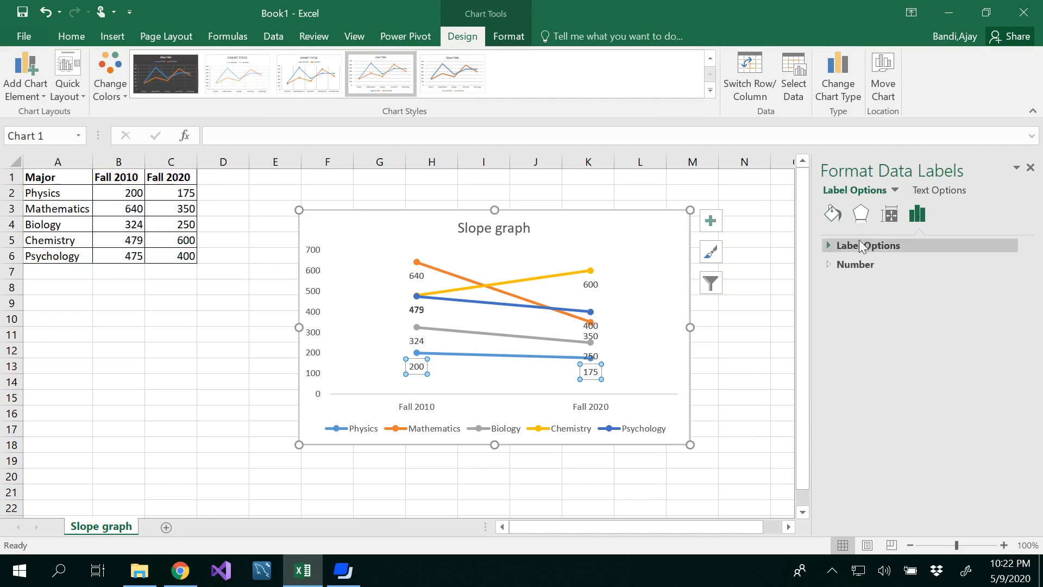
click(849, 245)
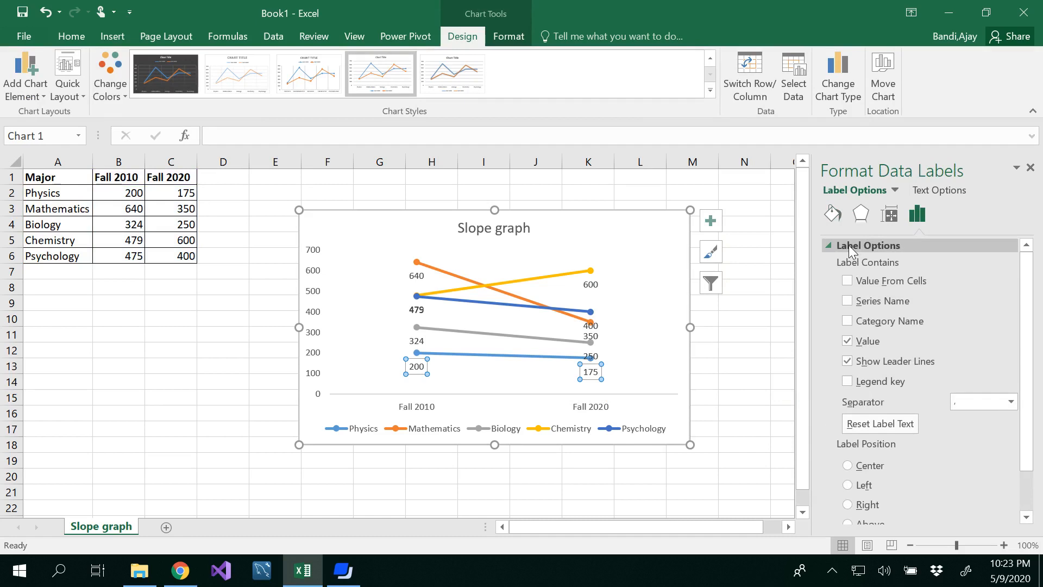
click(848, 301)
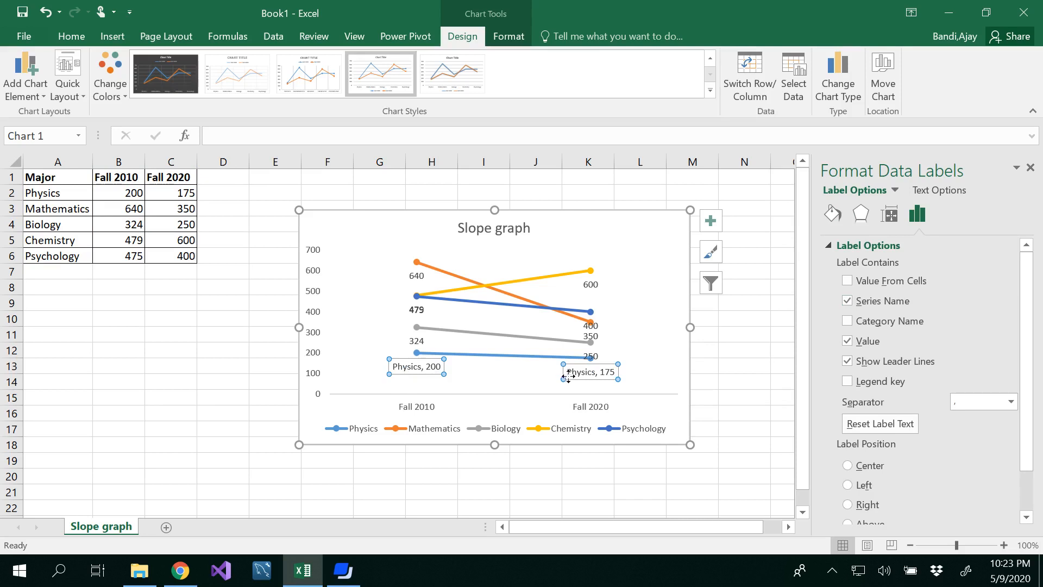
click(720, 364)
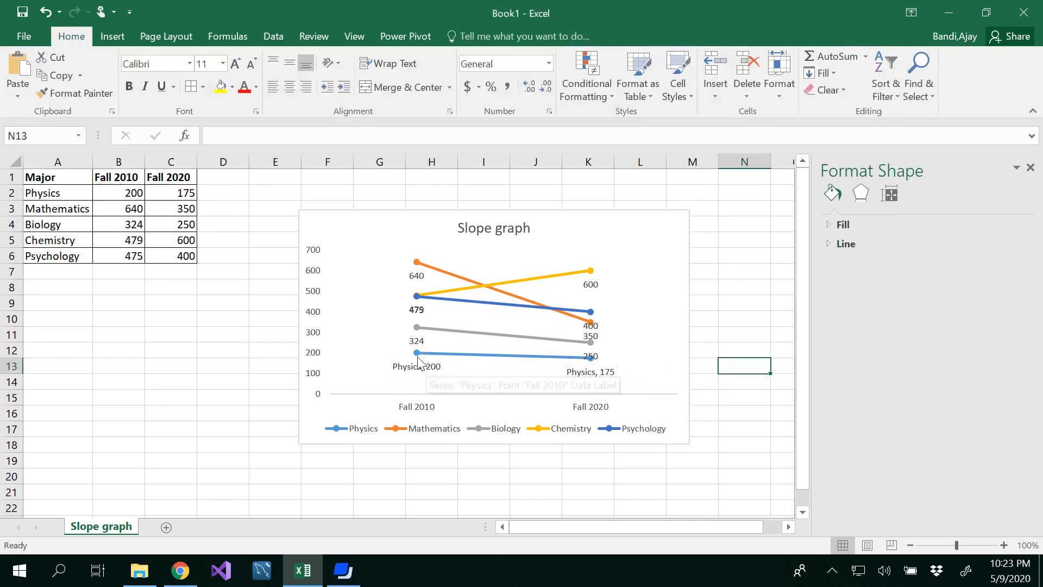
Include the series name in the Biology data labels.
mouse_move(574, 361)
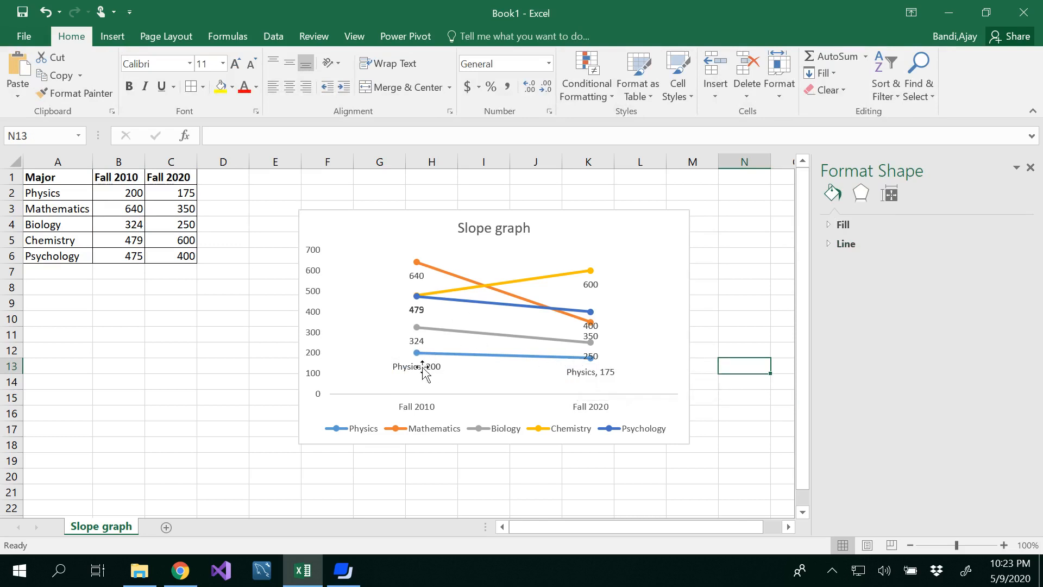
click(589, 337)
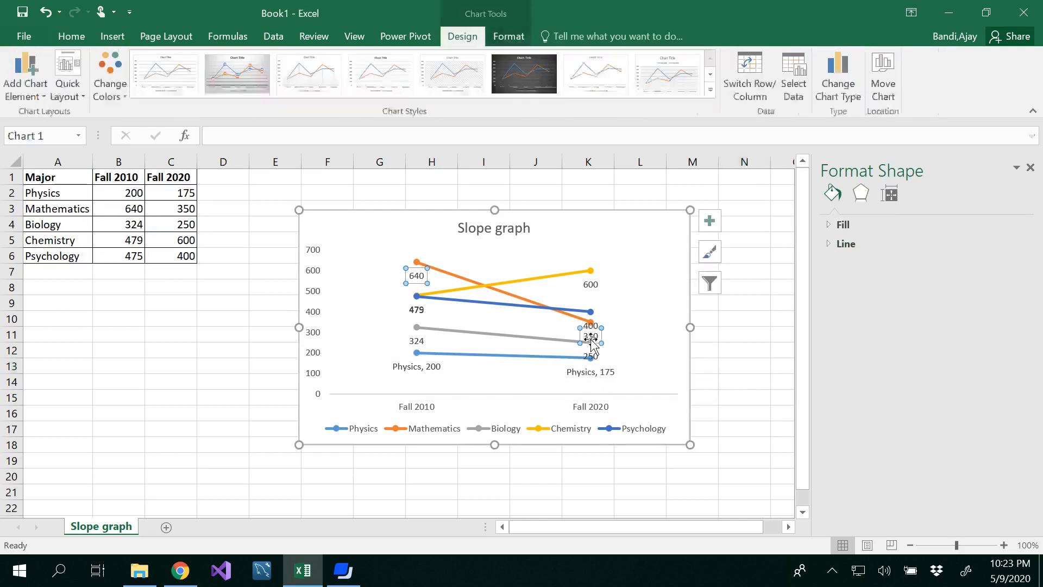
click(417, 328)
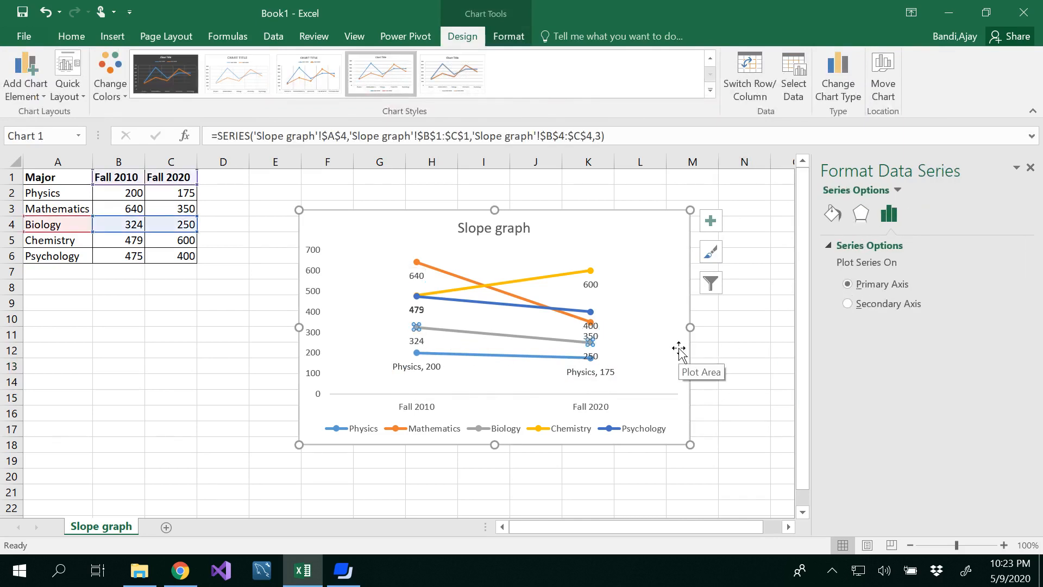
click(711, 228)
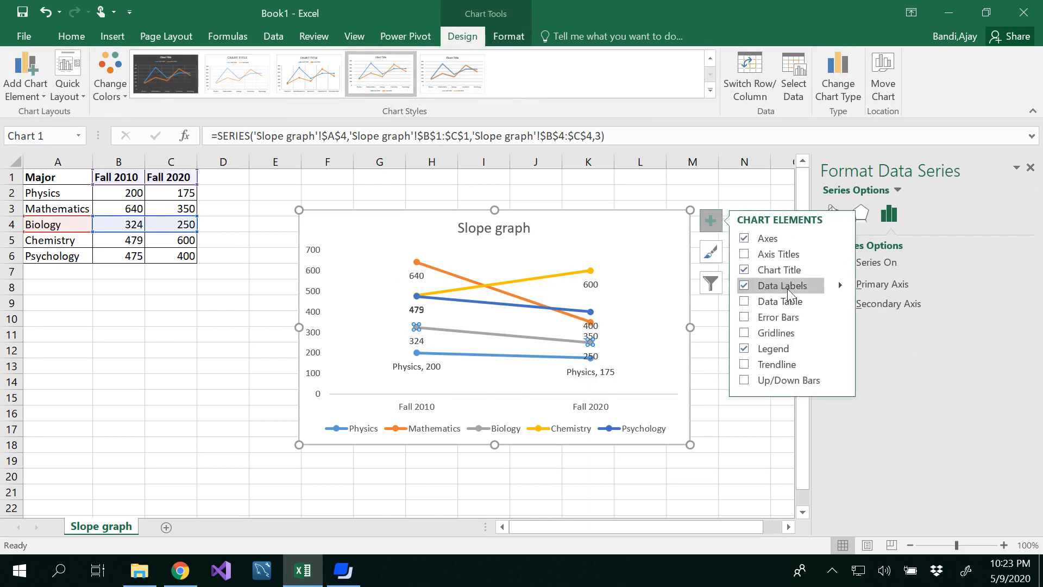
click(841, 286)
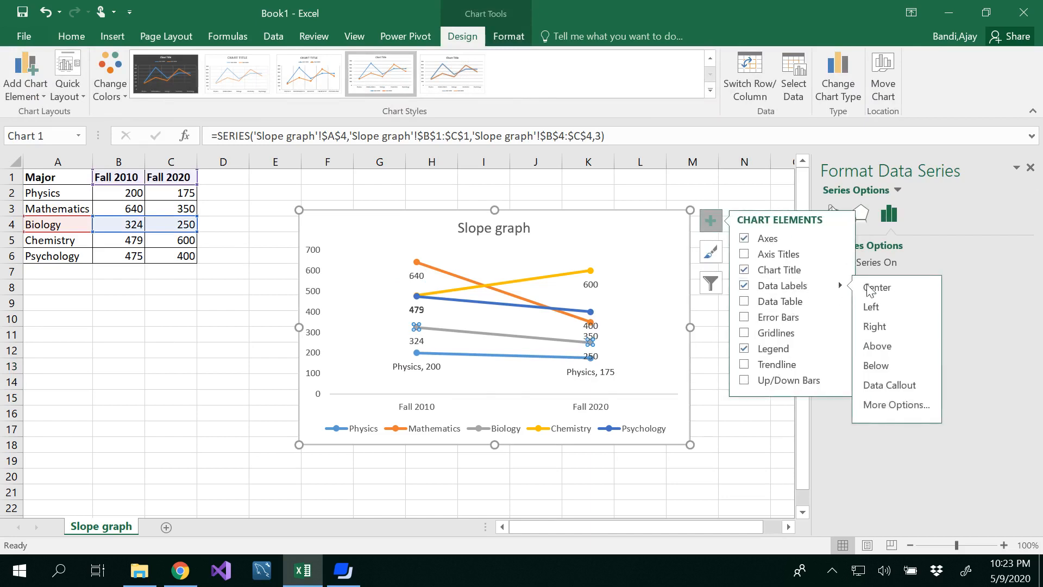
click(884, 406)
click(918, 216)
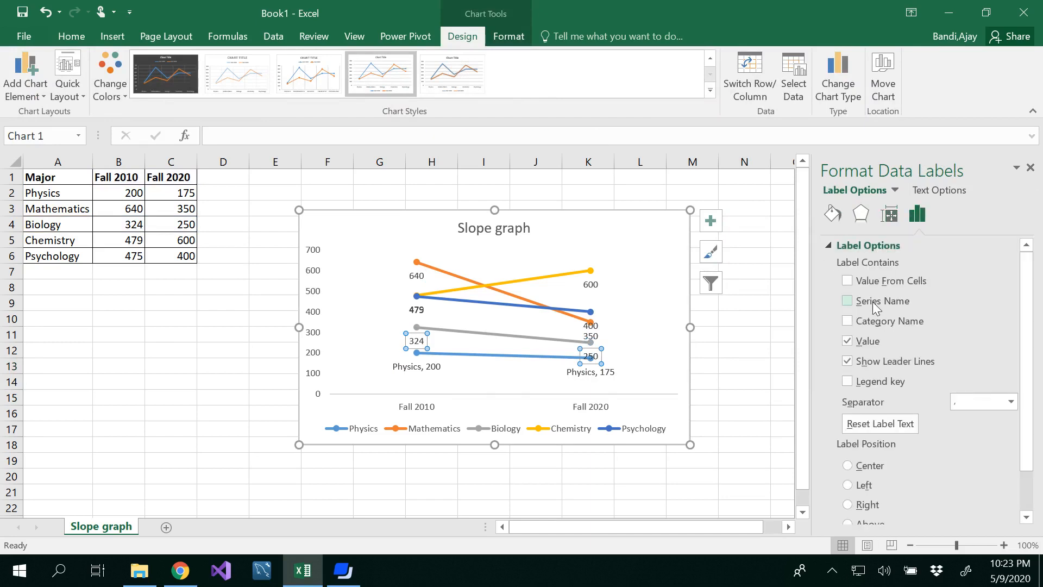
click(874, 303)
click(675, 367)
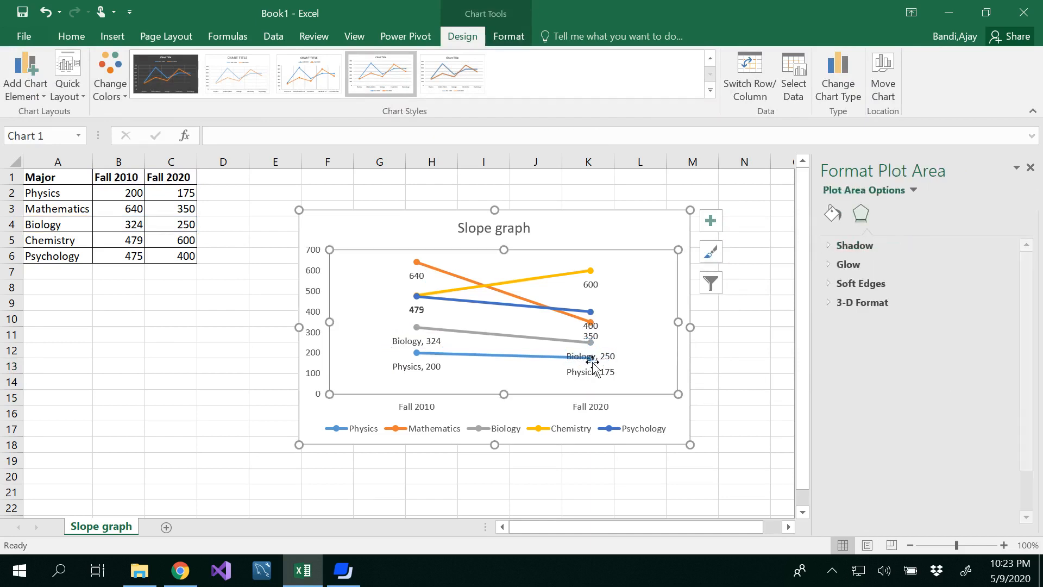
Move the Biology Fall 2020 label to the right of its point.
click(592, 358)
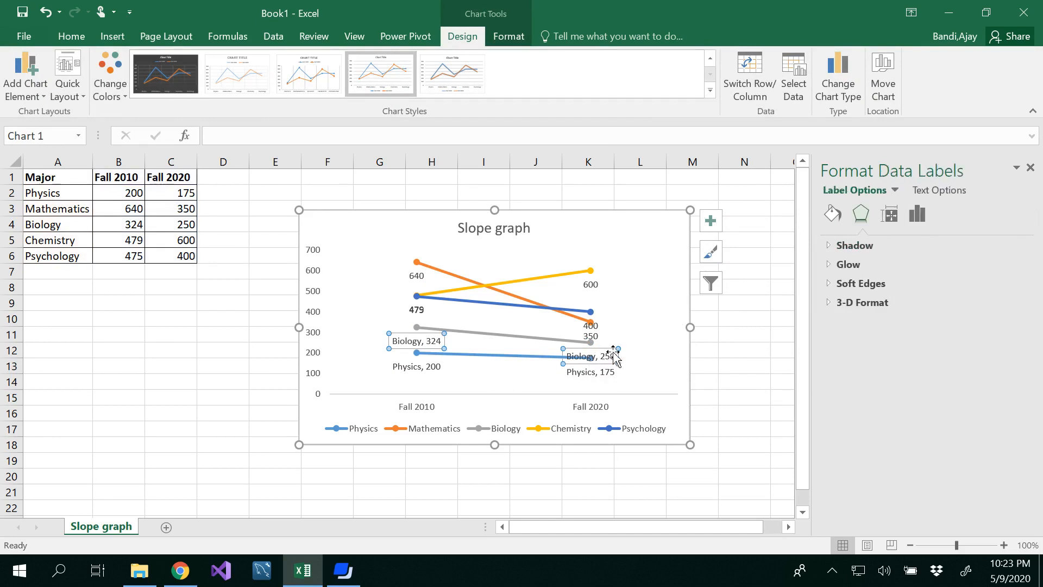
click(603, 350)
drag(603, 350, 639, 341)
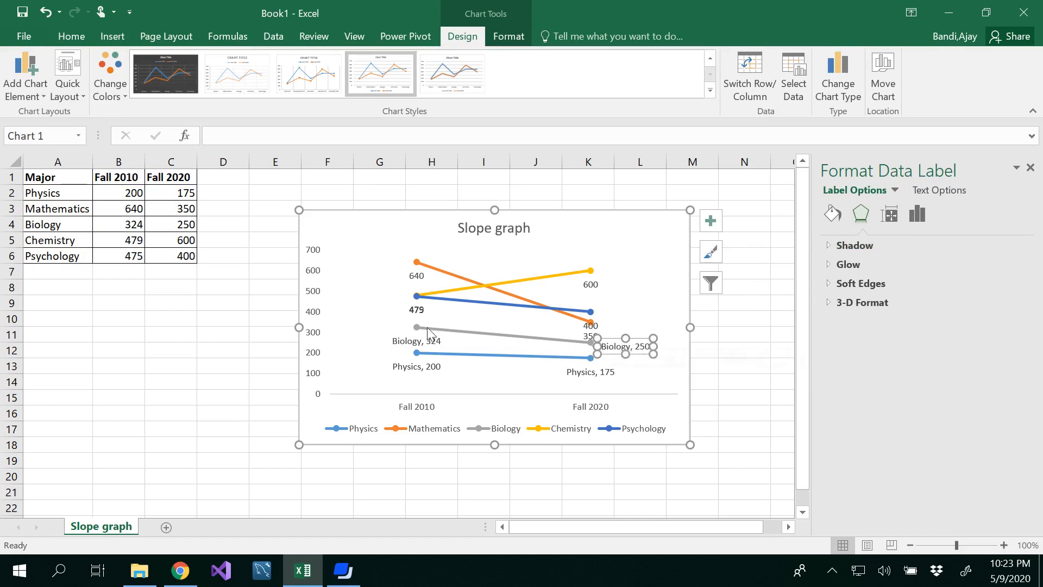
Move the Biology Fall 2010 label to the left of its point.
click(406, 340)
drag(406, 339, 374, 320)
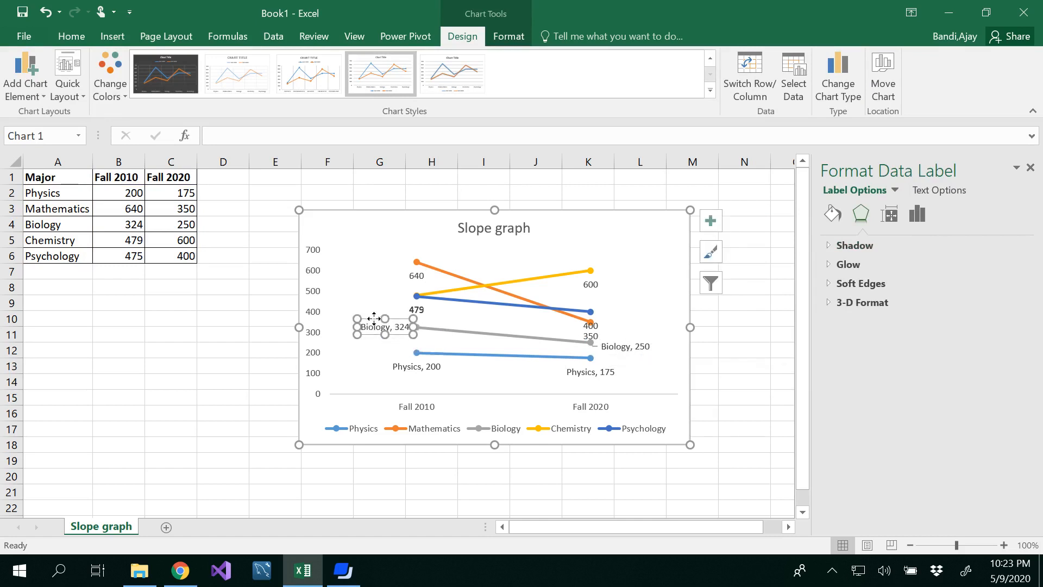
click(669, 374)
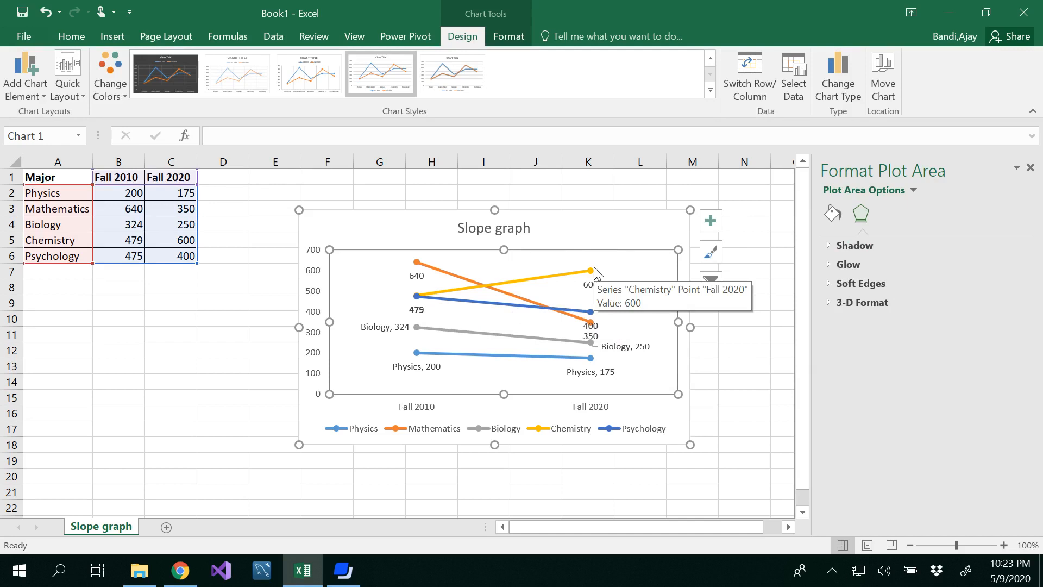
click(722, 379)
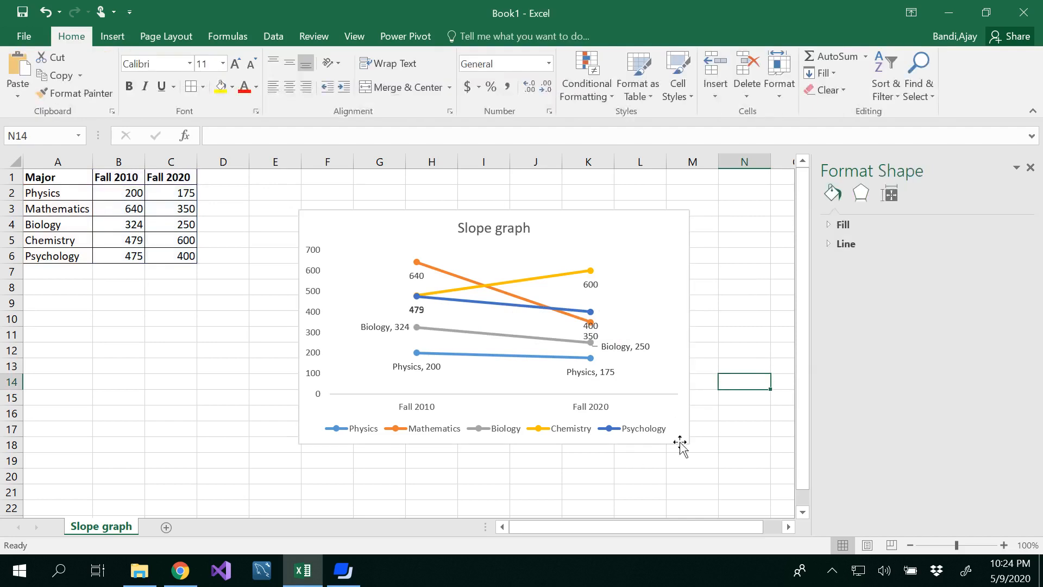